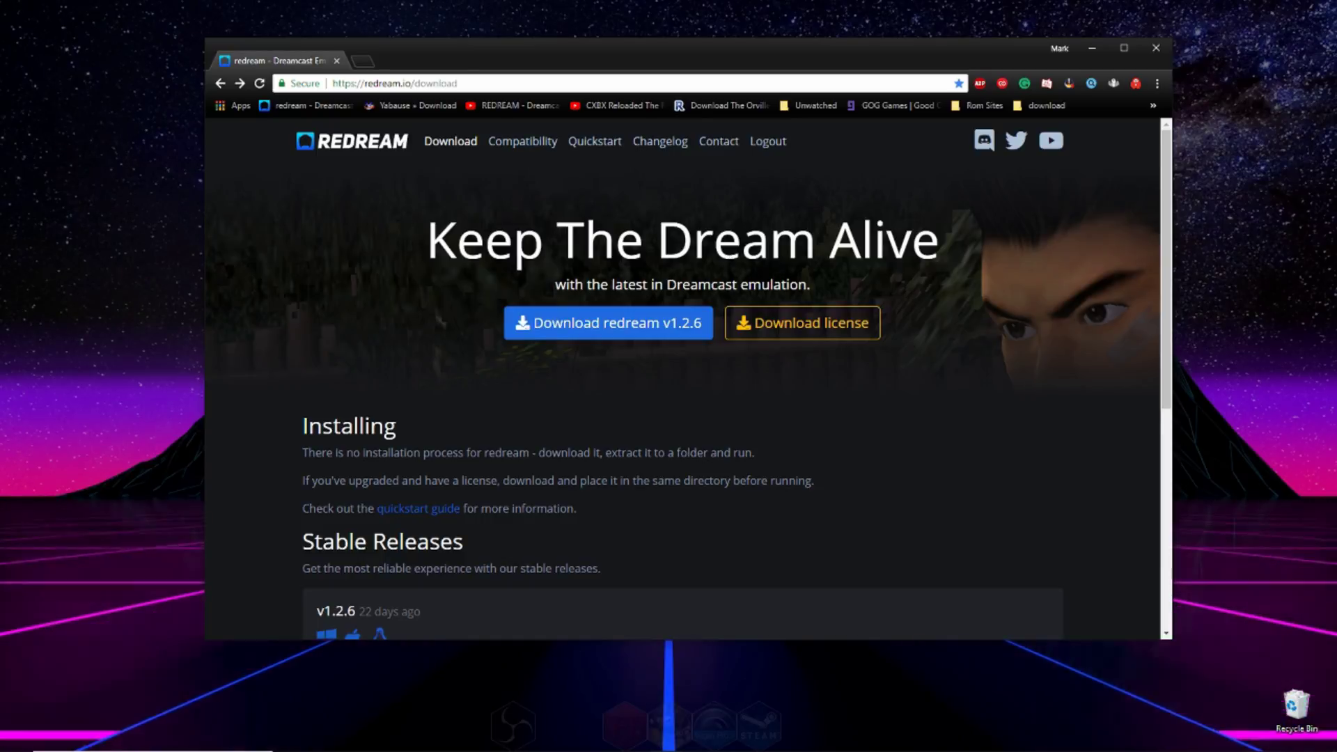
- Download redream v1.2.6 from the redream download page and minimize the browser
click(590, 325)
click(766, 392)
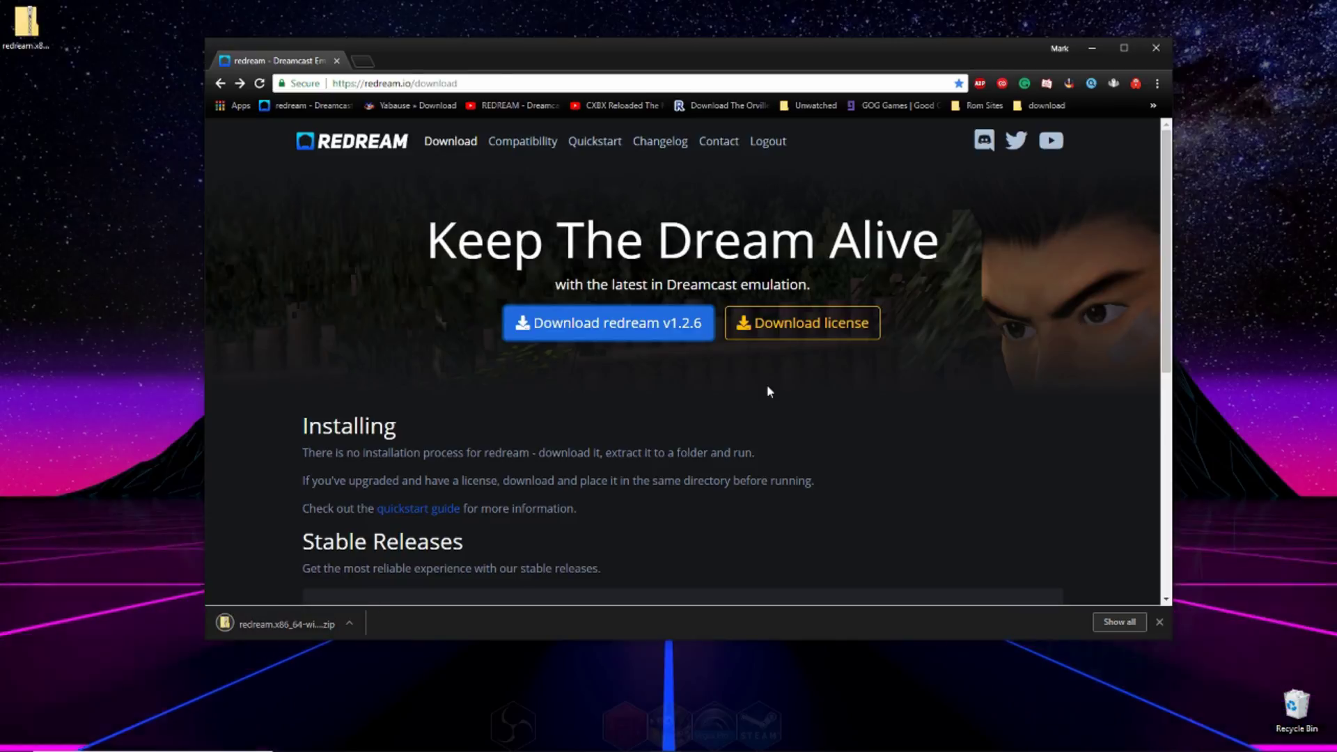
click(1093, 49)
- Reposition the downloaded redream zip archive on the desktop and open it to show its contents
drag(19, 33, 72, 33)
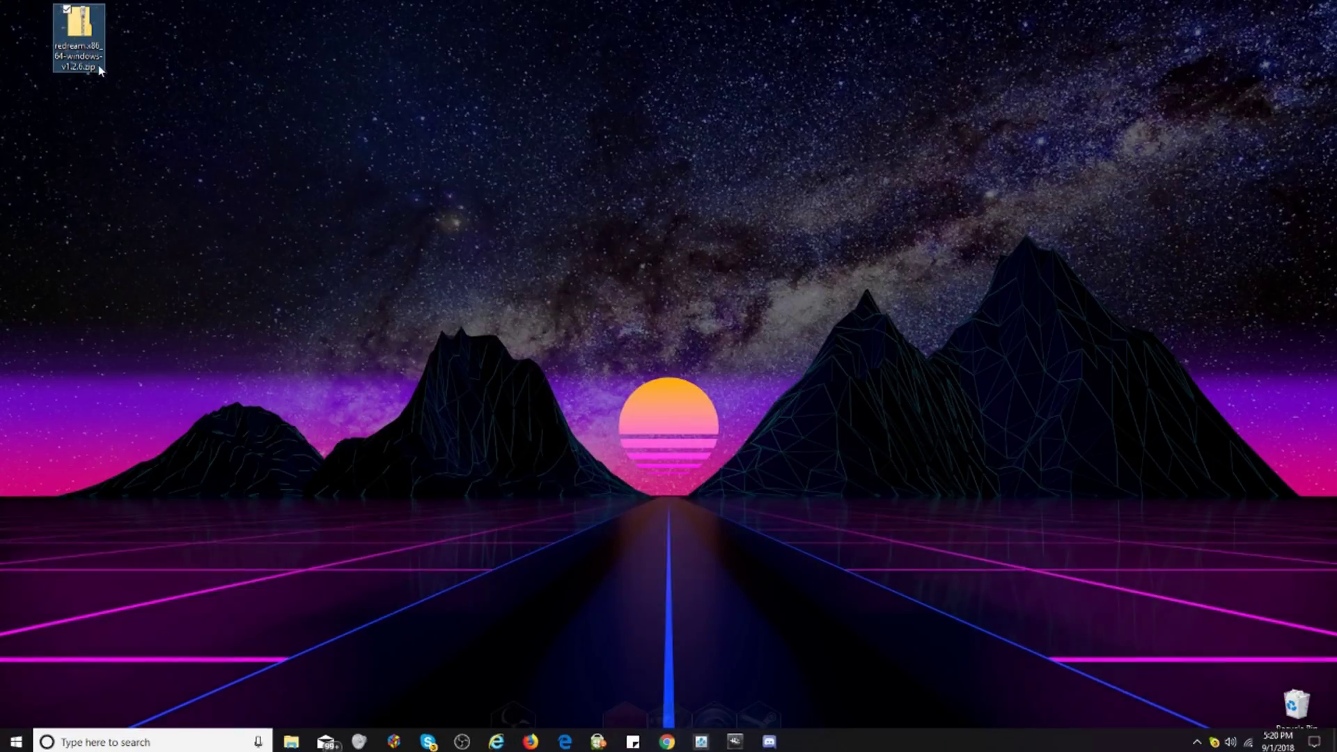
double_click(72, 33)
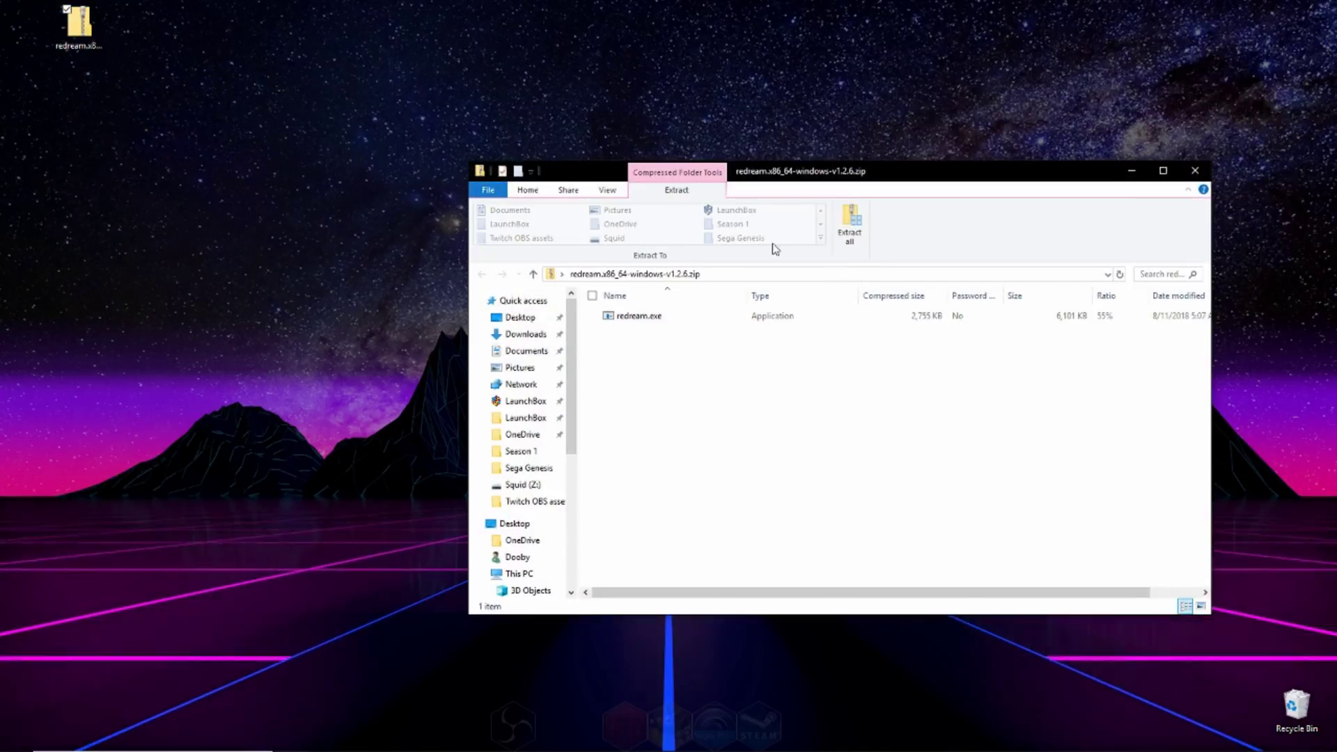
click(174, 95)
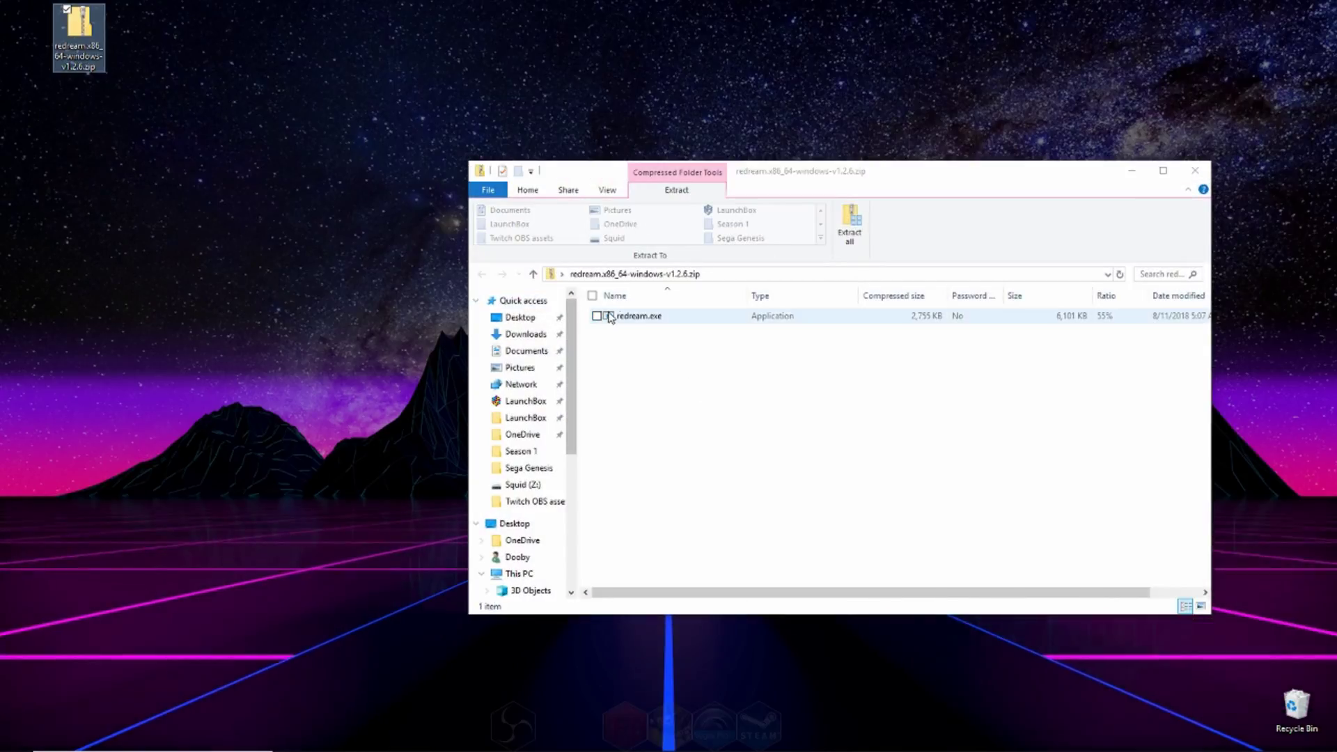
- Create a new desktop folder named Redream and open it
right_click(182, 248)
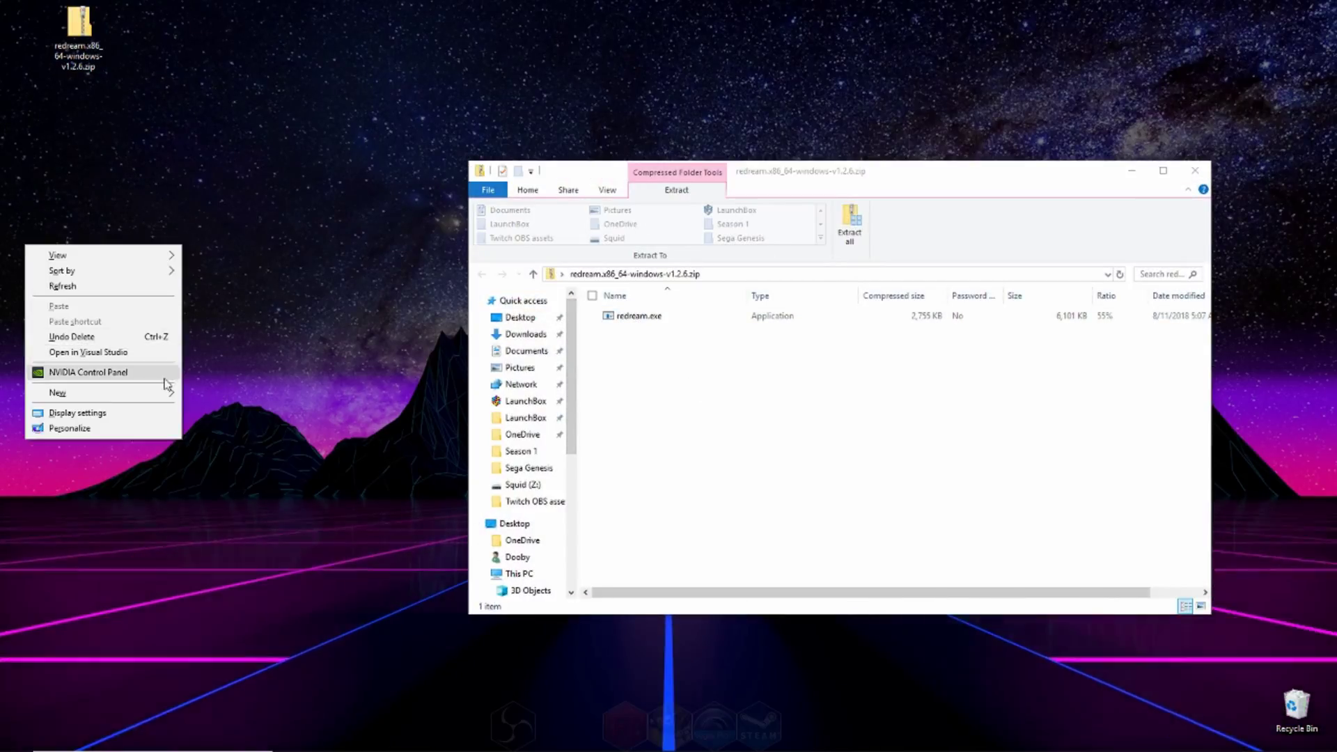
mouse_move(170, 393)
click(243, 394)
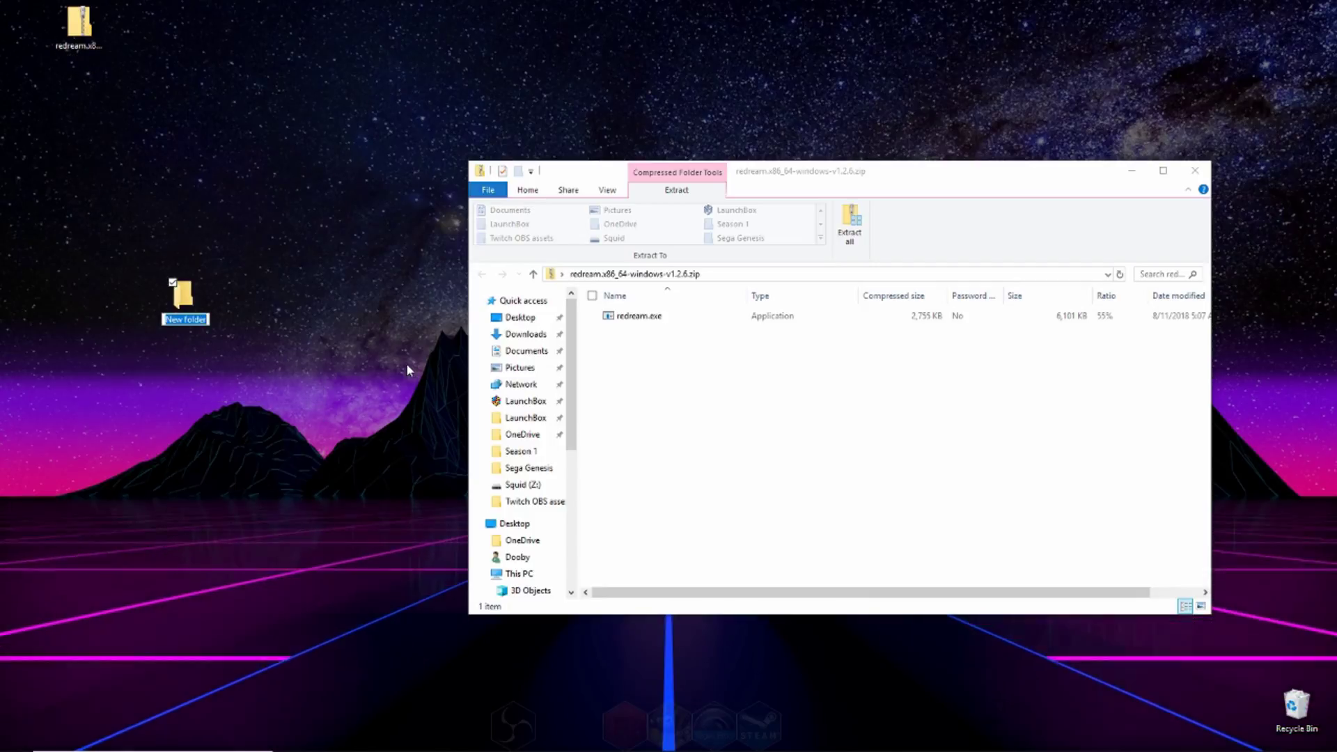
text(Redream)
key(Return)
key(Return)
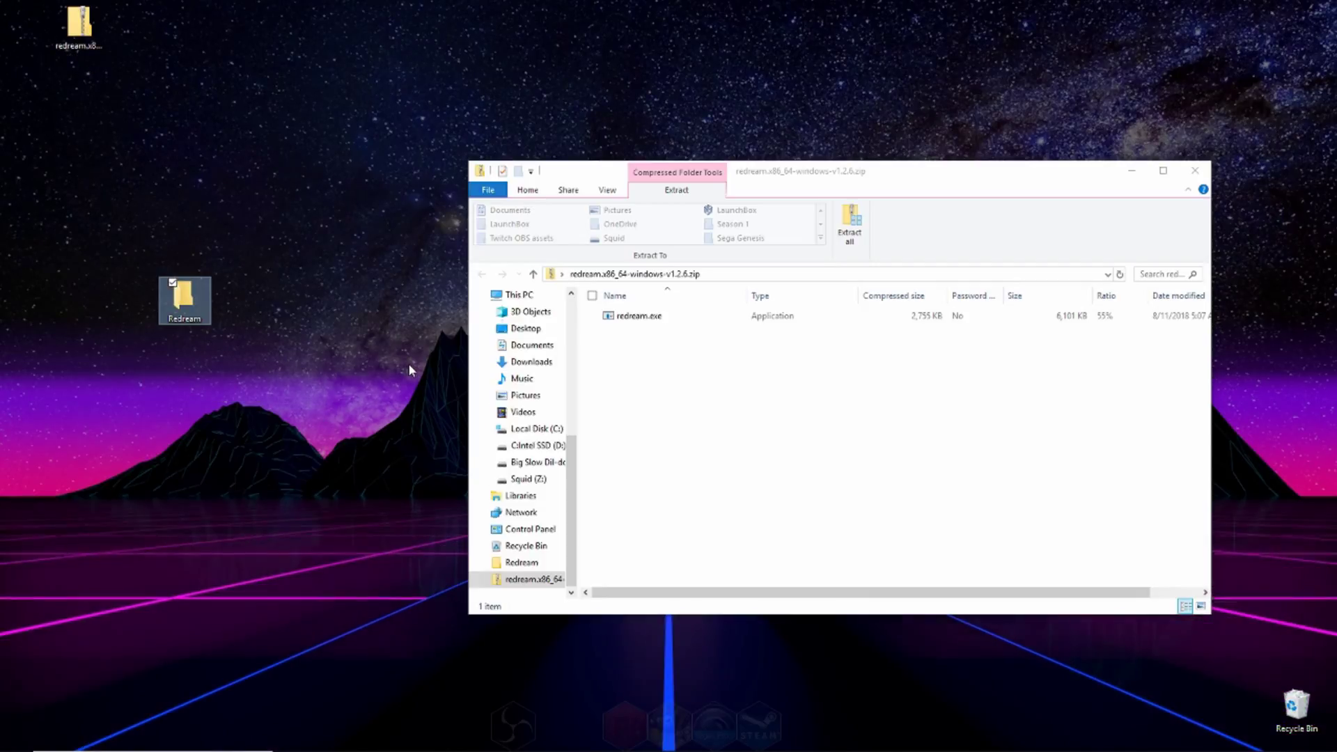
- Extract redream.exe from the zip archive into the Redream folder and close the archive window
drag(797, 177, 295, 54)
click(142, 198)
drag(142, 197, 1003, 421)
click(693, 49)
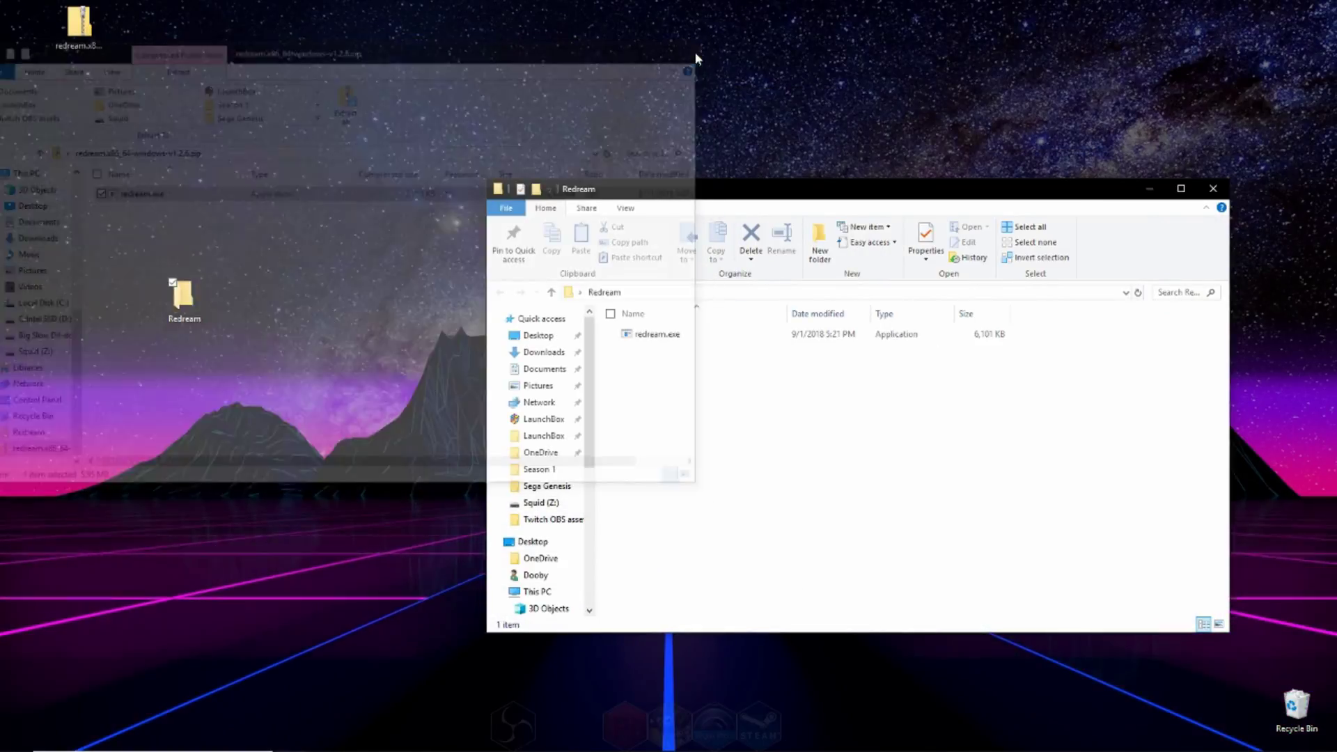
drag(824, 190, 783, 170)
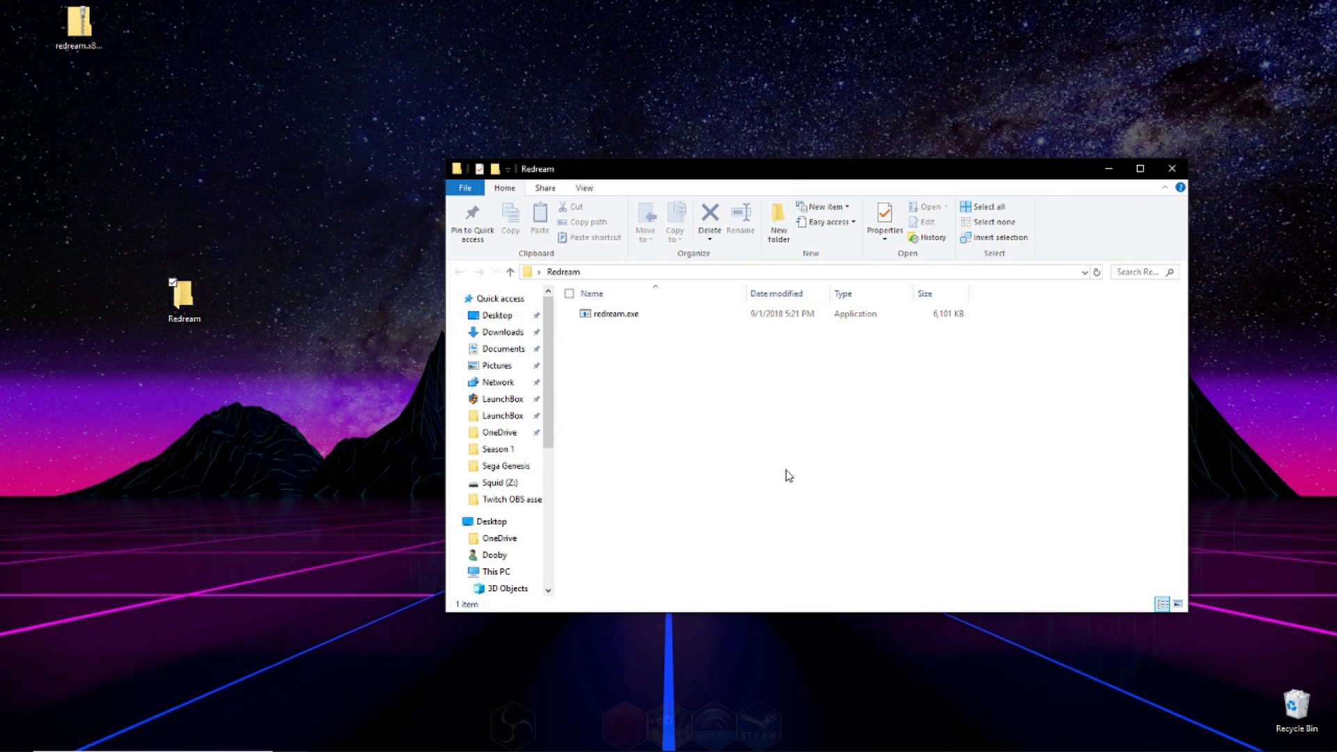
- Launch redream.exe and add the directory Z:\LaunchBox\LaunchBox\Games\Sega Dreamcast to its game library
click(603, 317)
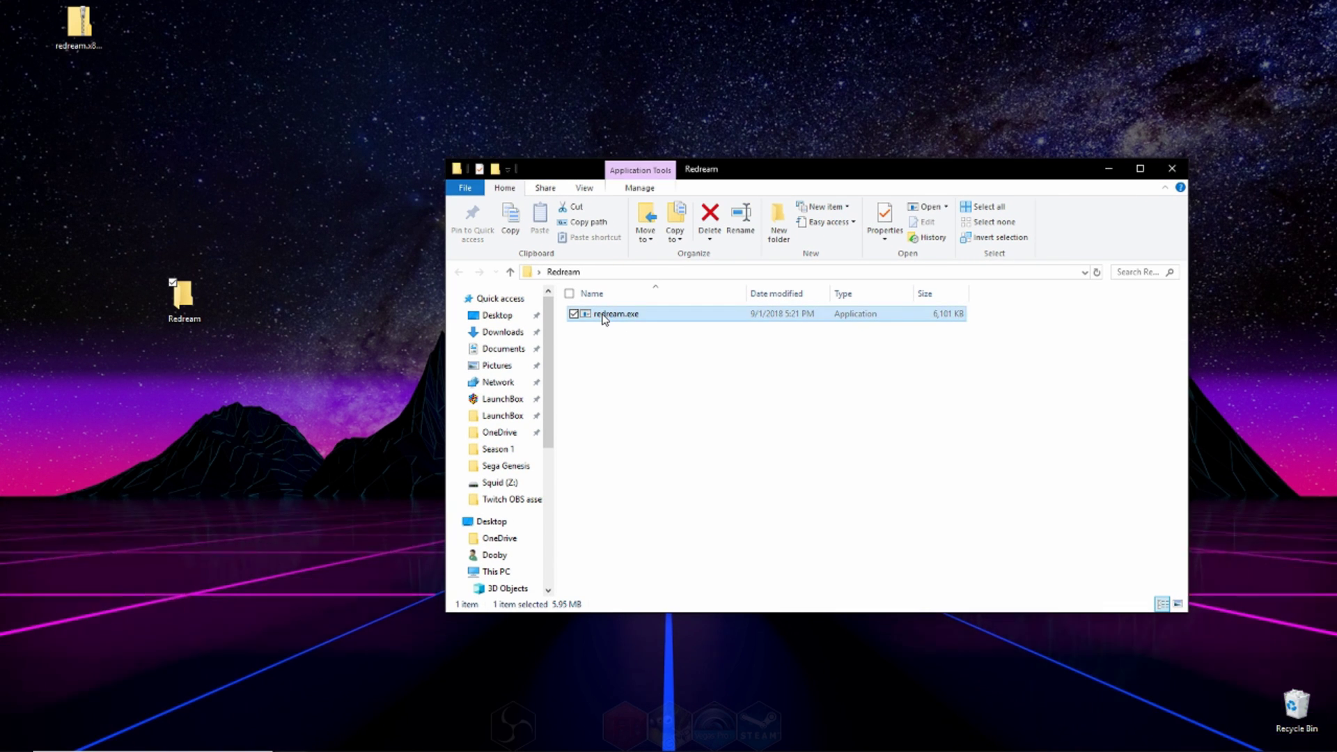
double_click(603, 317)
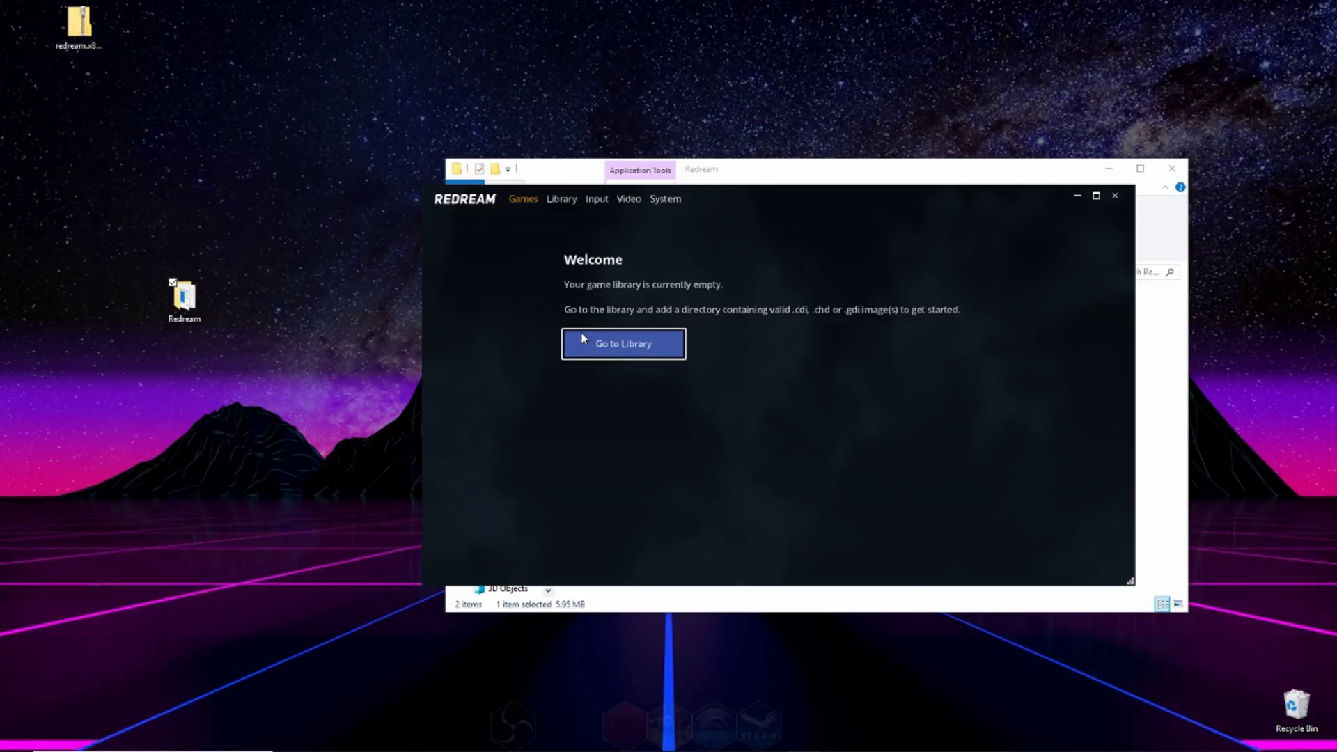
click(644, 343)
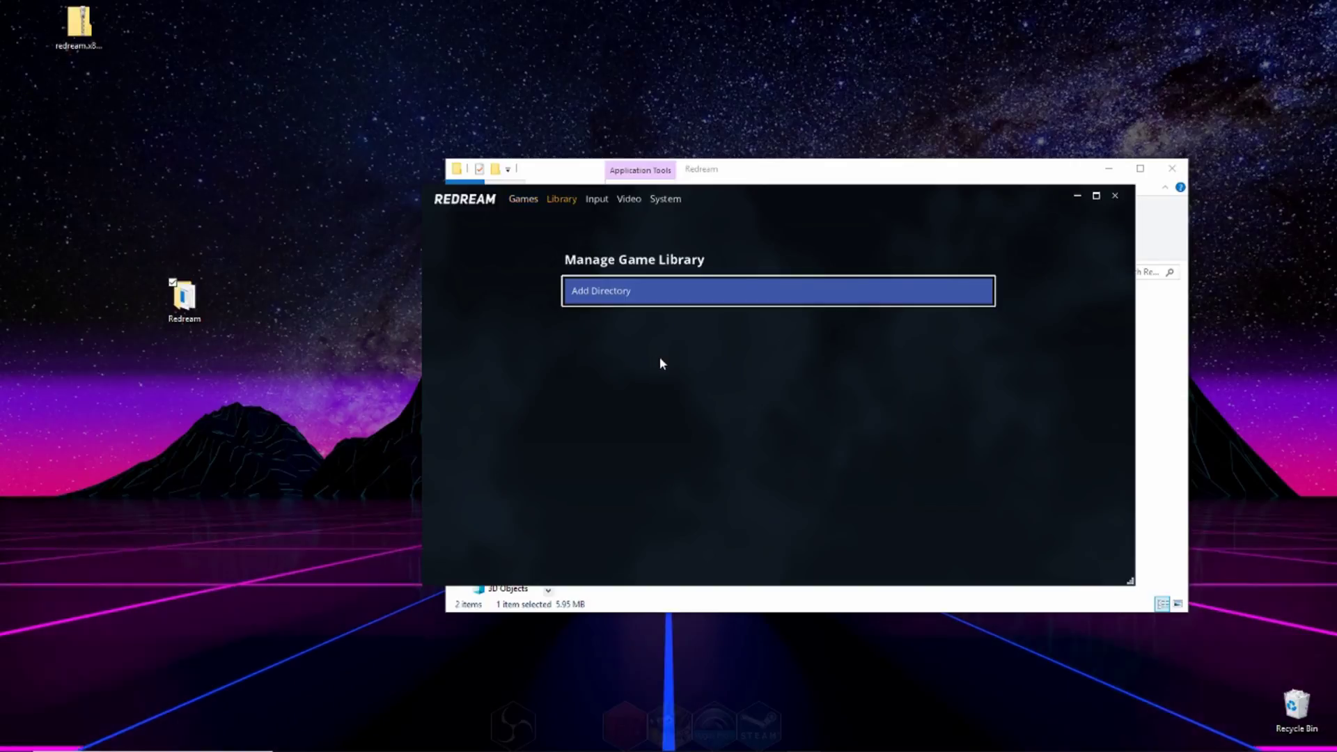
click(659, 301)
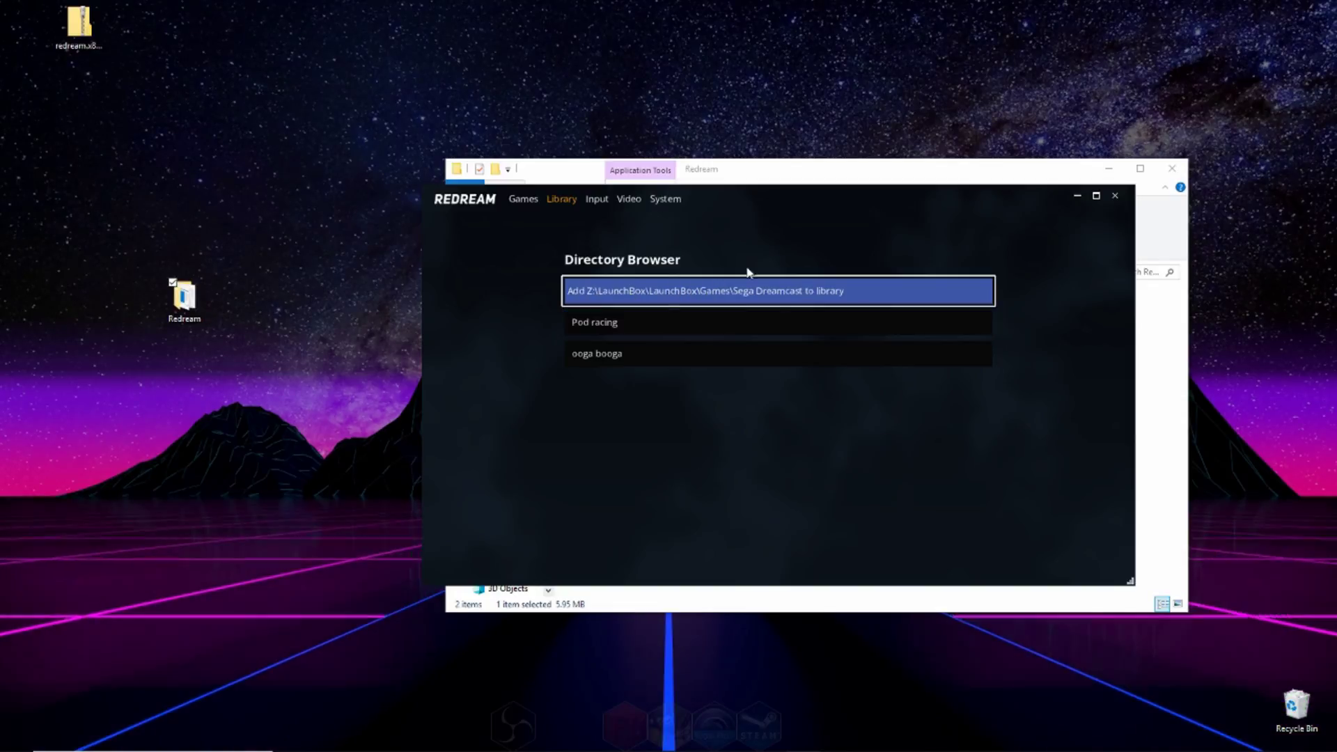
click(778, 298)
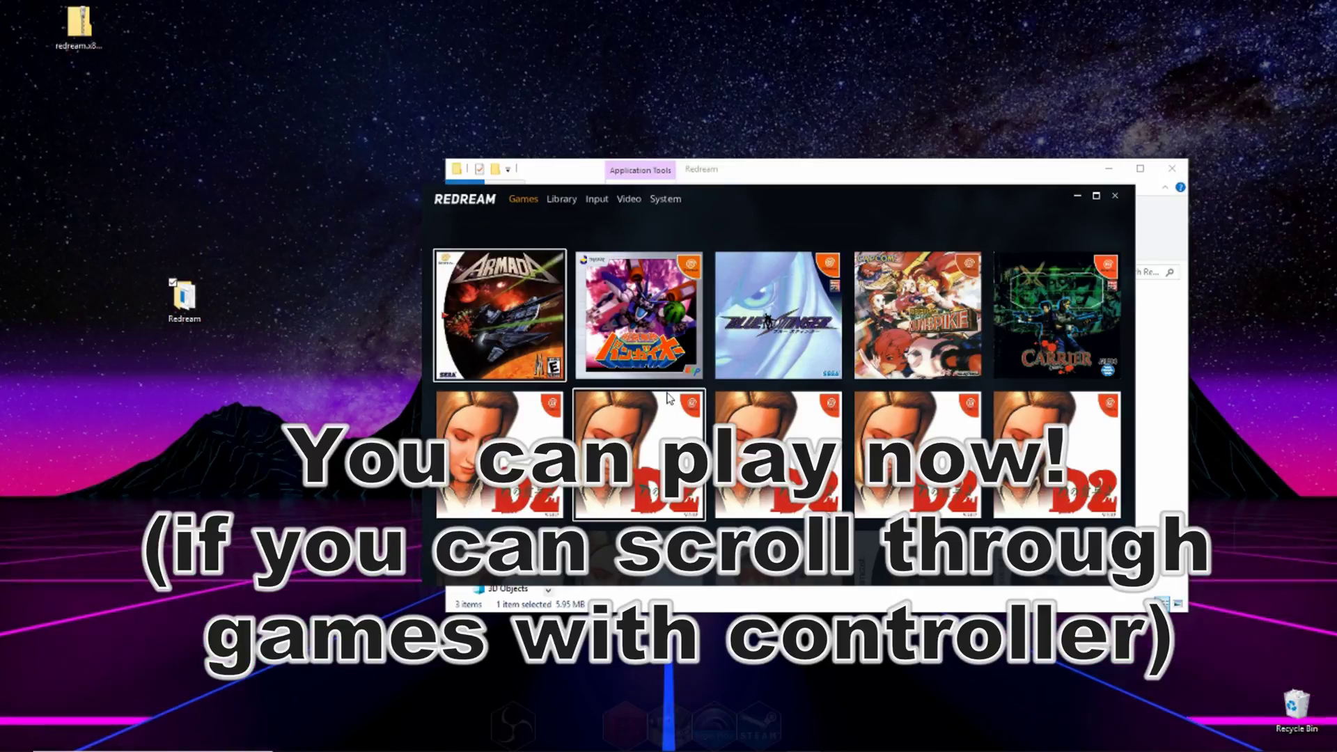
- Browse through the cover tiles in the game library
key(Right)
key(Right)
key(Right)
key(Down)
key(Down)
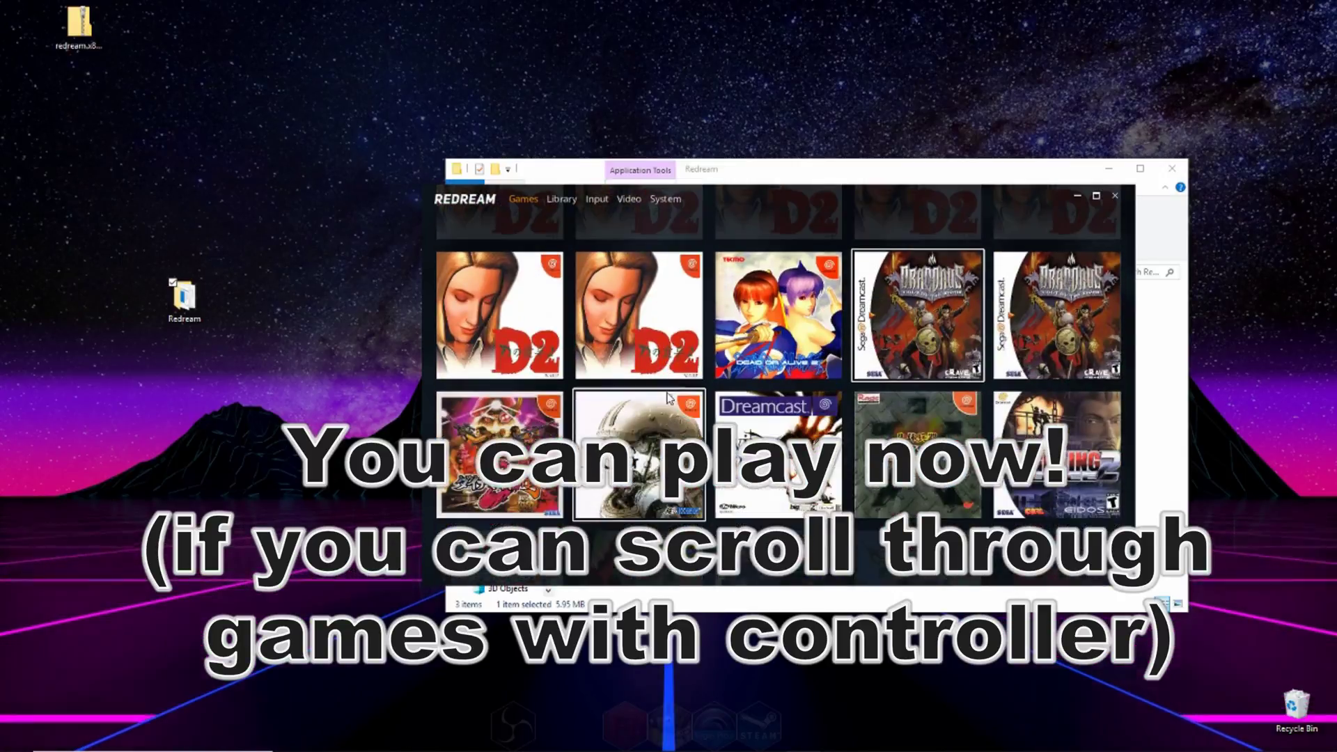
key(Up)
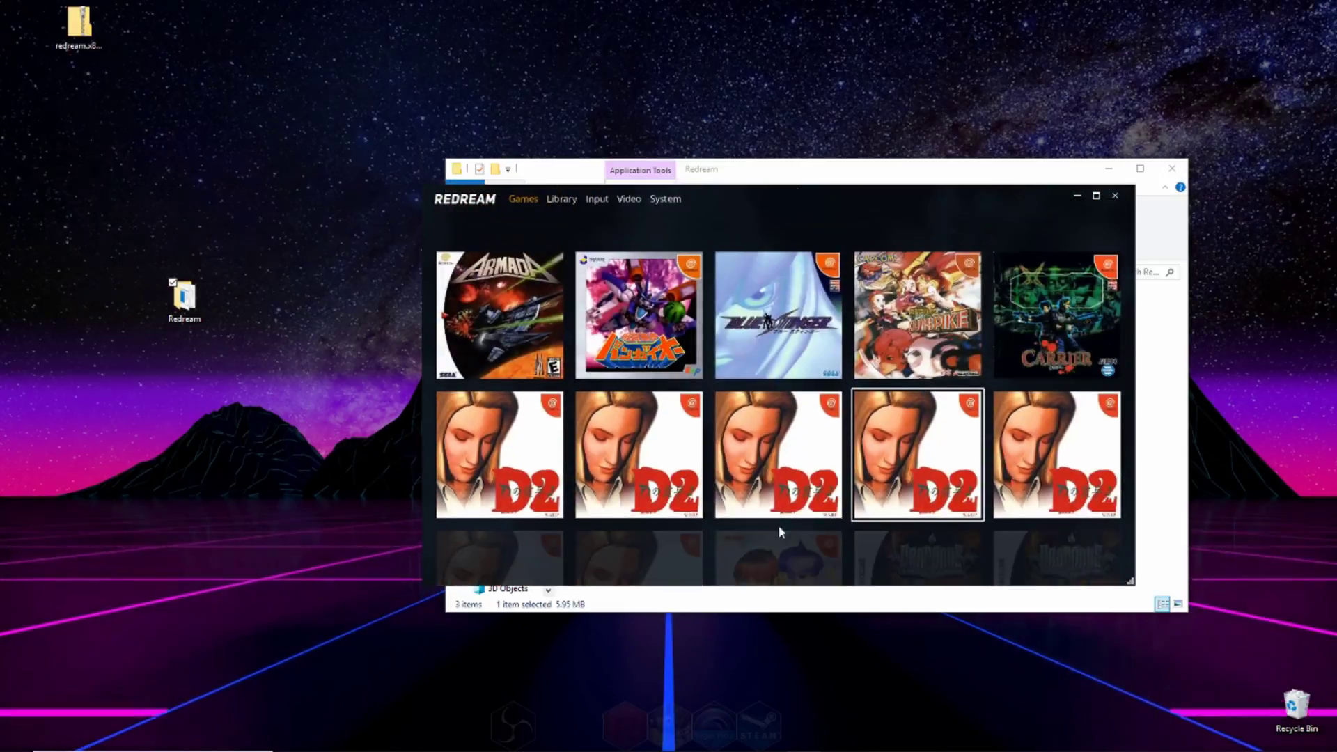
- Examine the customizable button binds of the controller assigned to Port 0
click(599, 201)
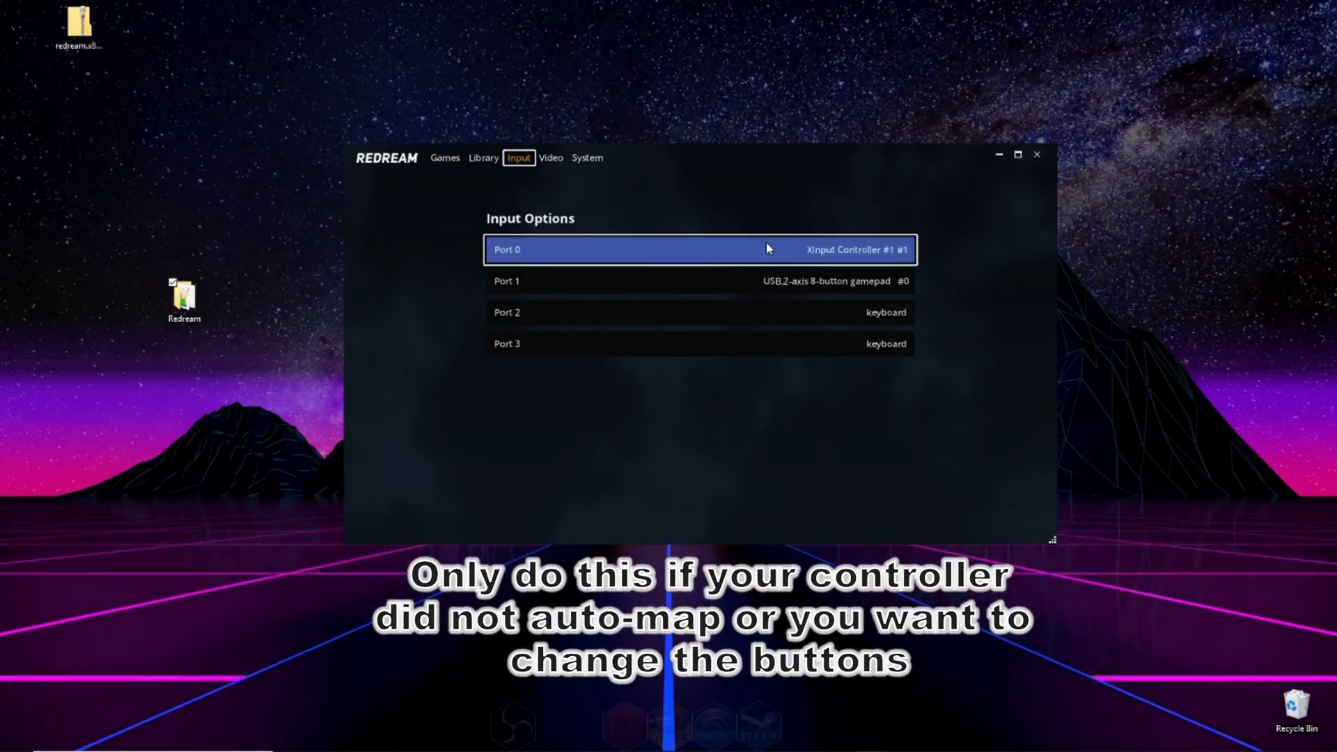
click(767, 244)
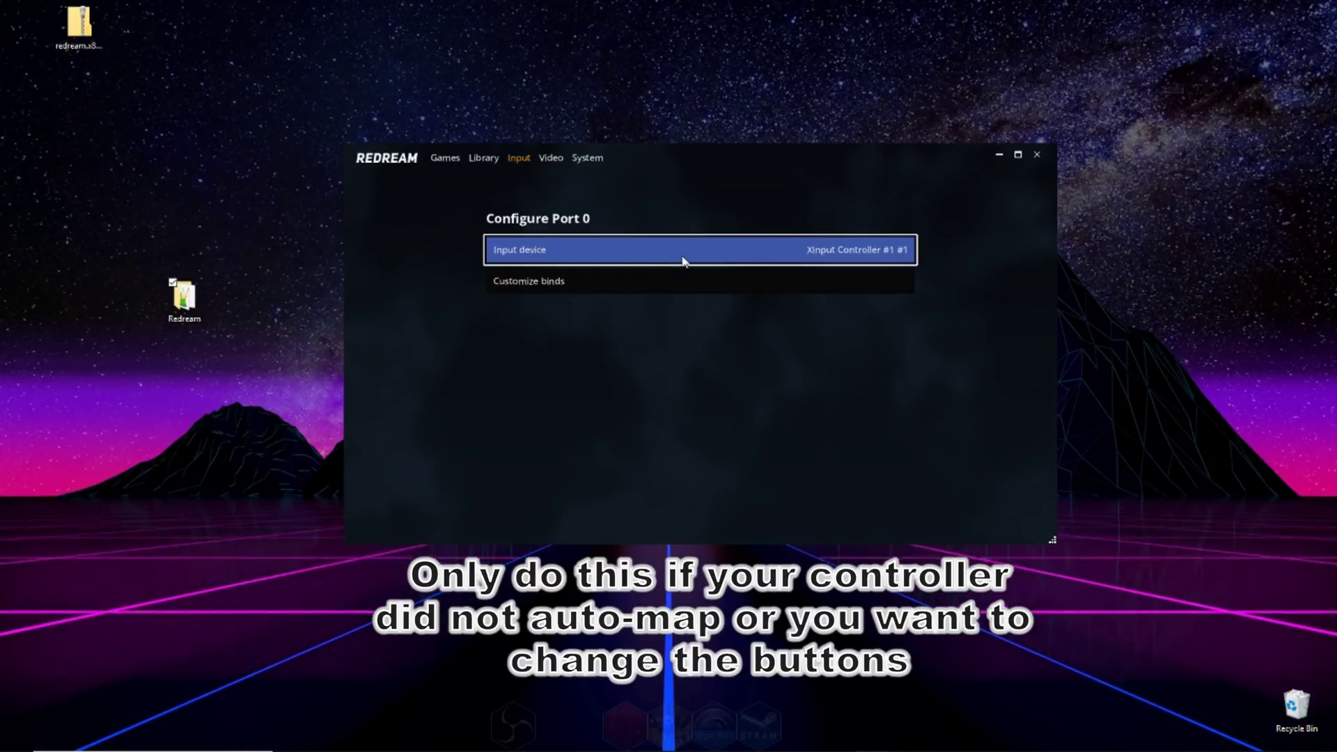
click(650, 290)
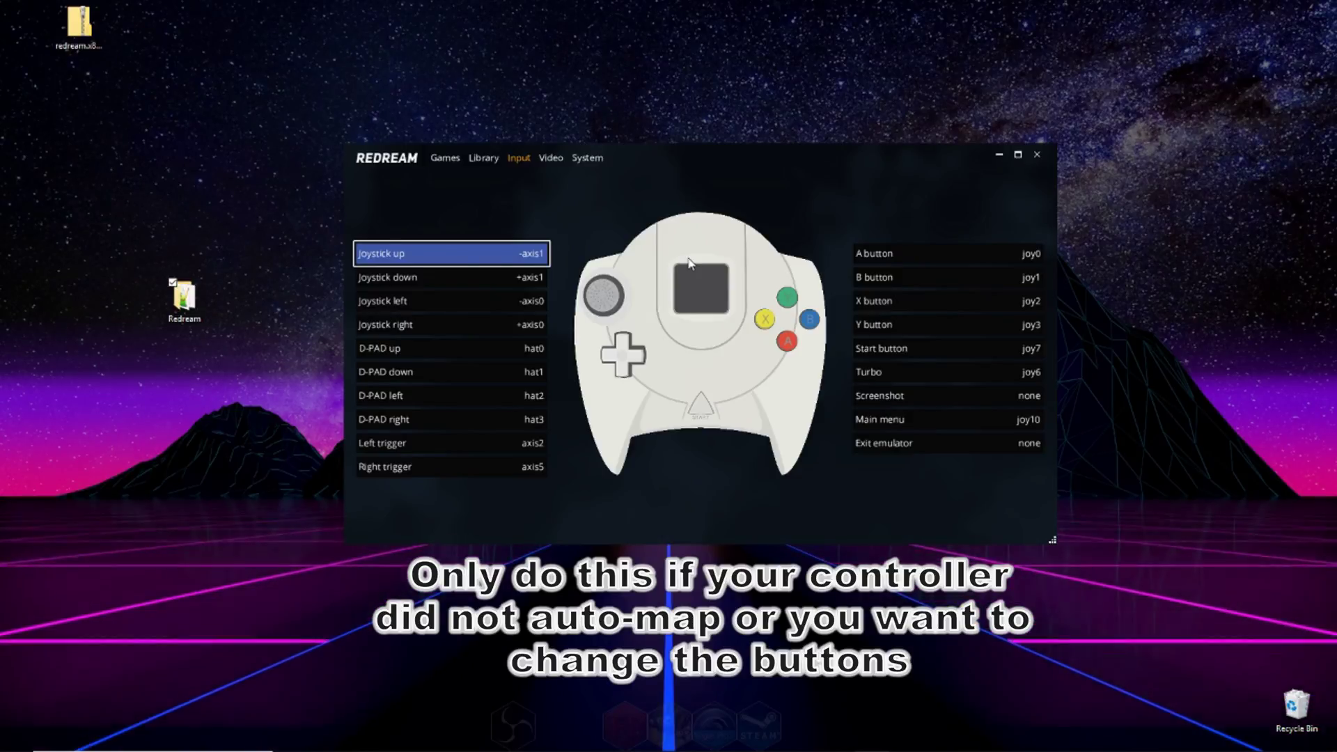
click(916, 251)
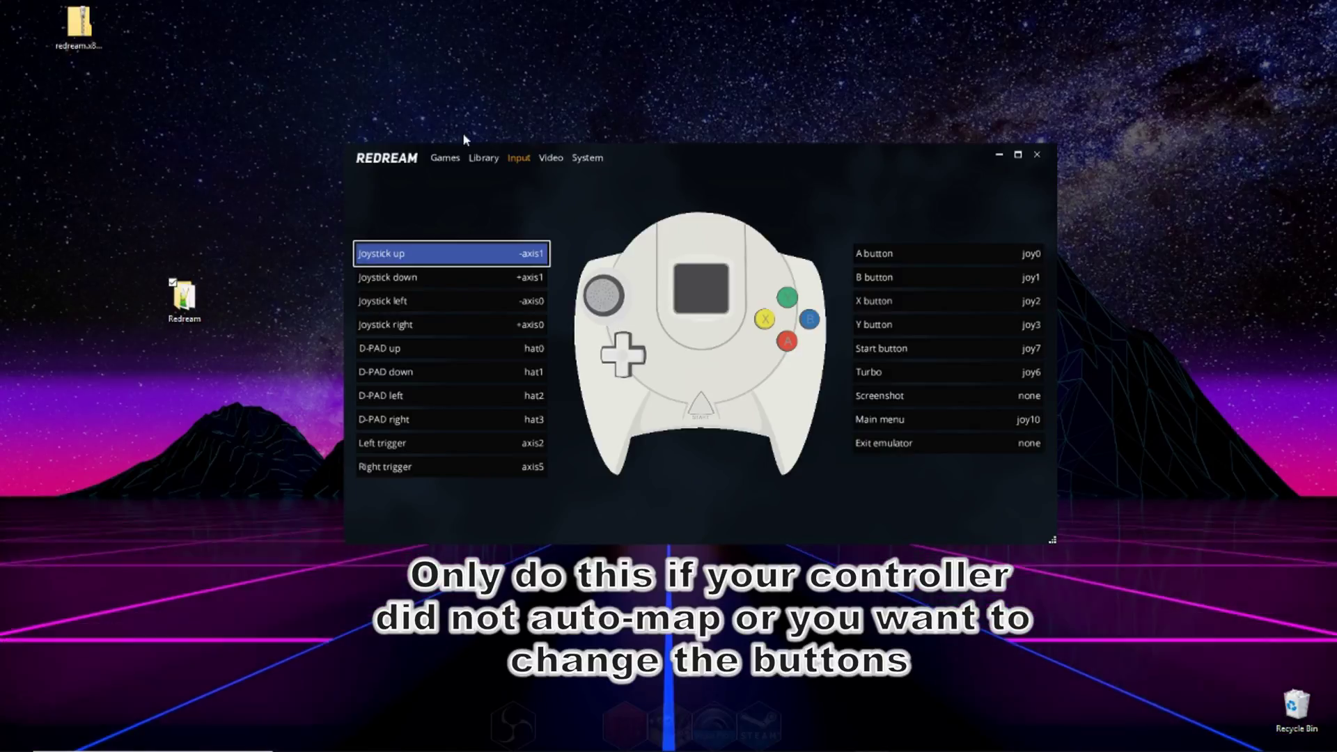
- Set the polygon sort accuracy video option to per-pixel (64 layers)
click(547, 159)
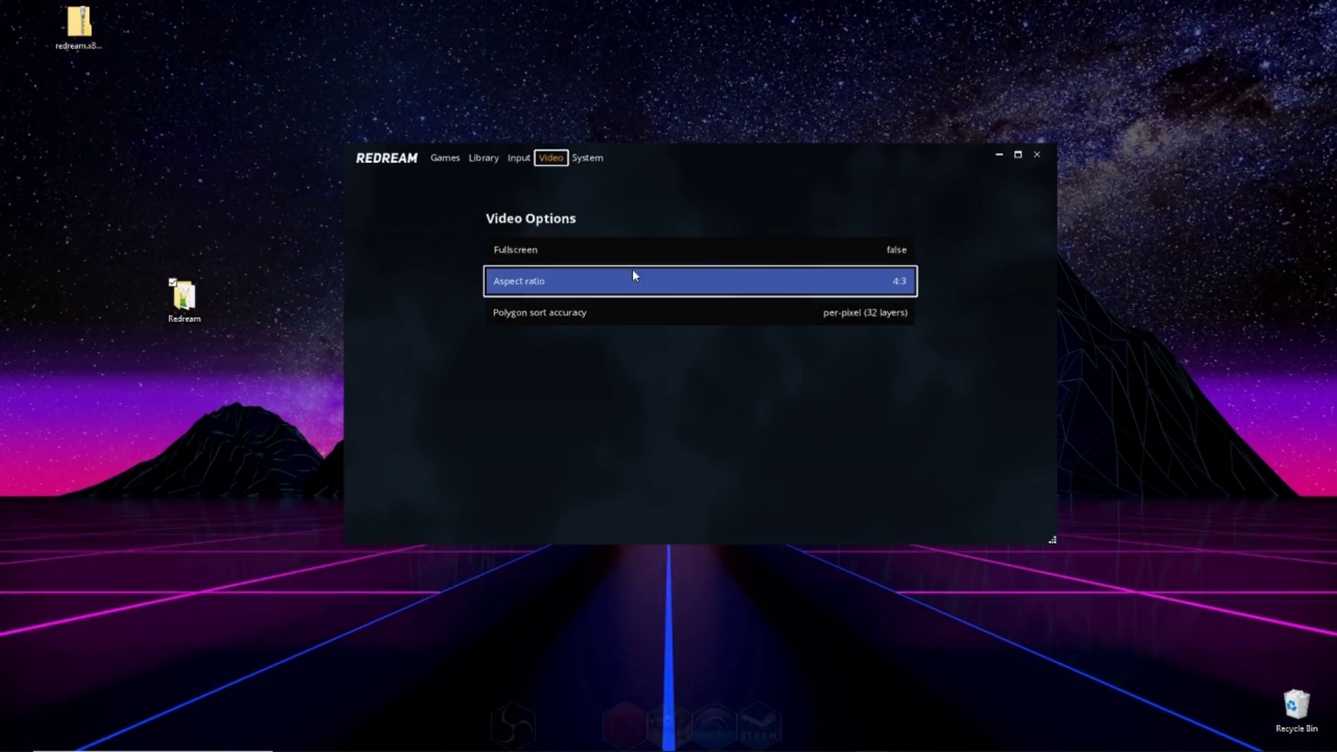
click(659, 314)
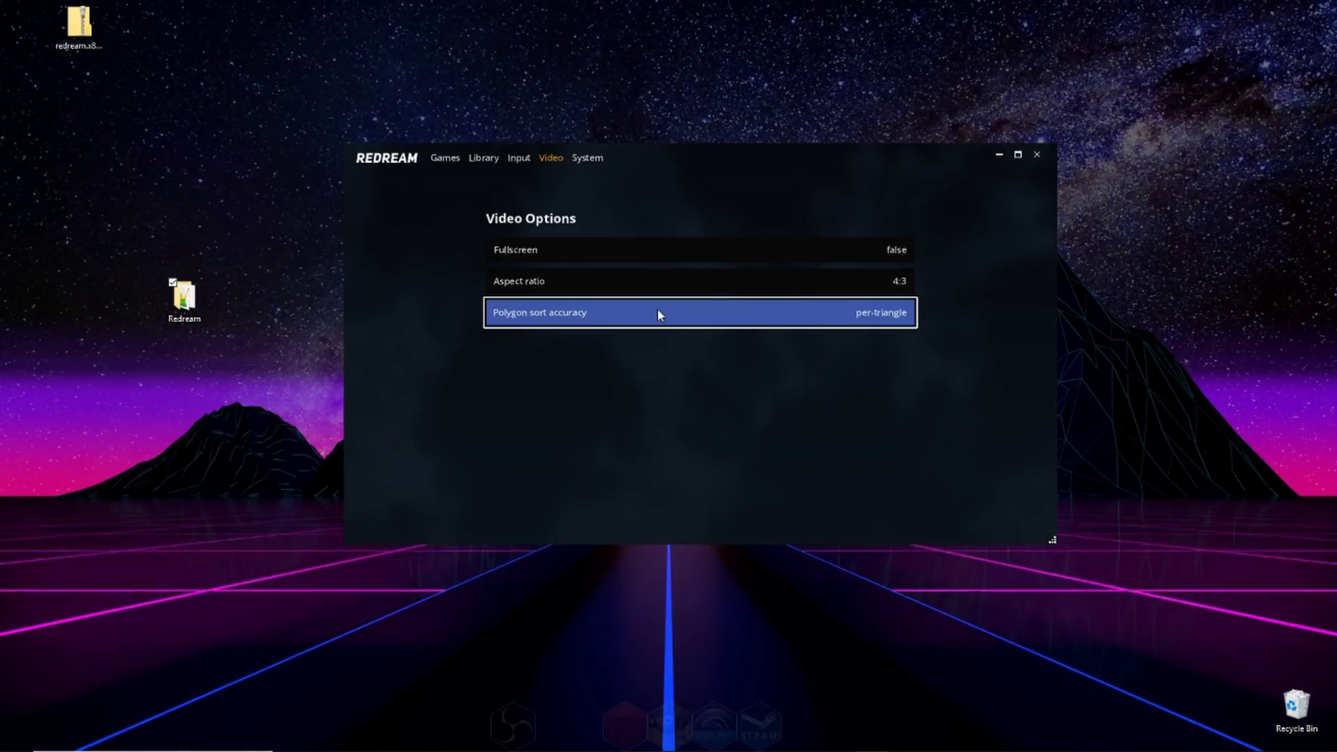
click(657, 312)
click(658, 312)
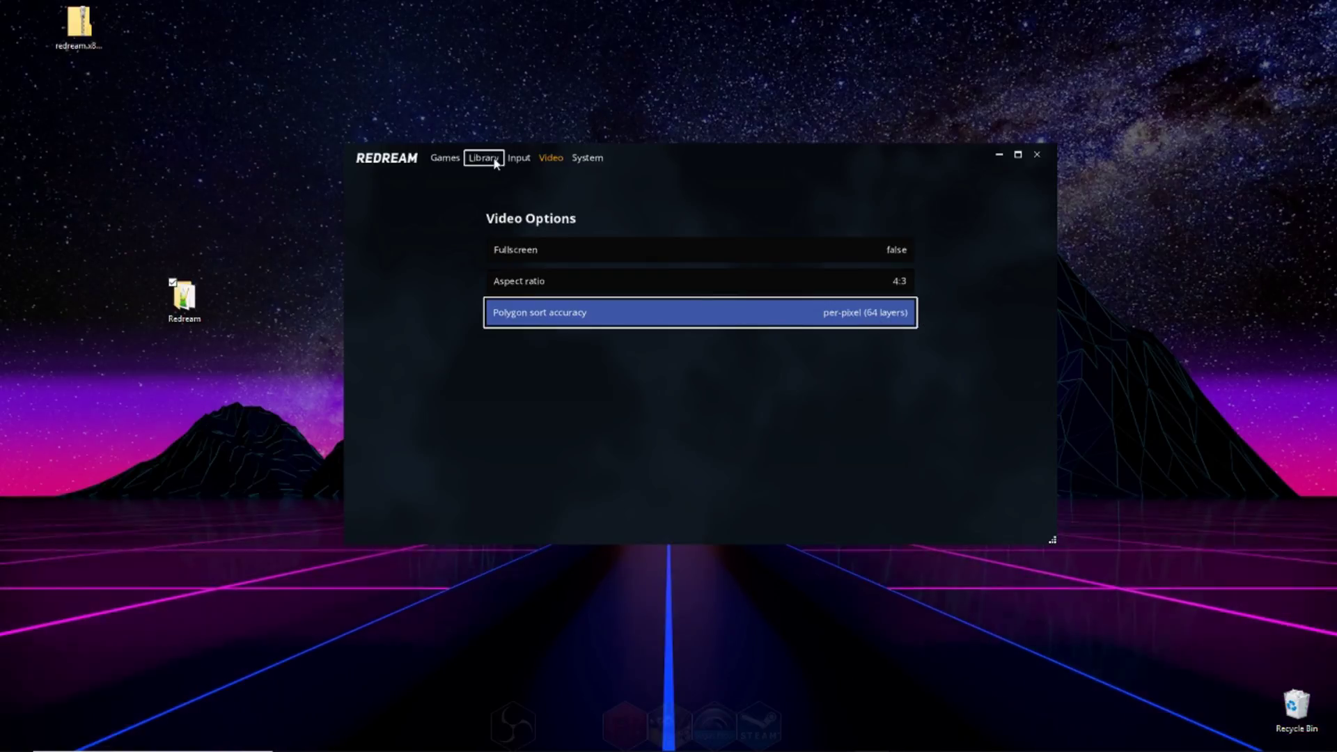
- Launch the fourth game in the first row of the games list and reposition the emulator window
click(446, 159)
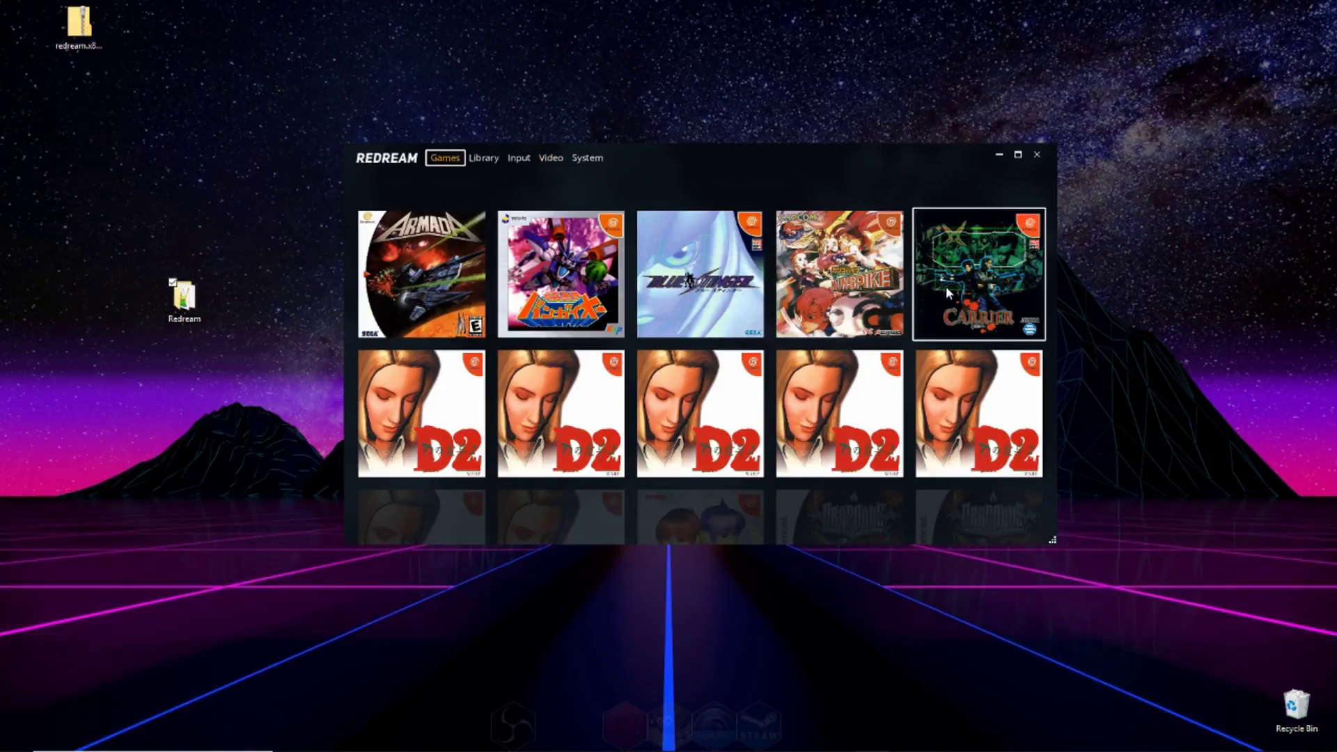
click(825, 310)
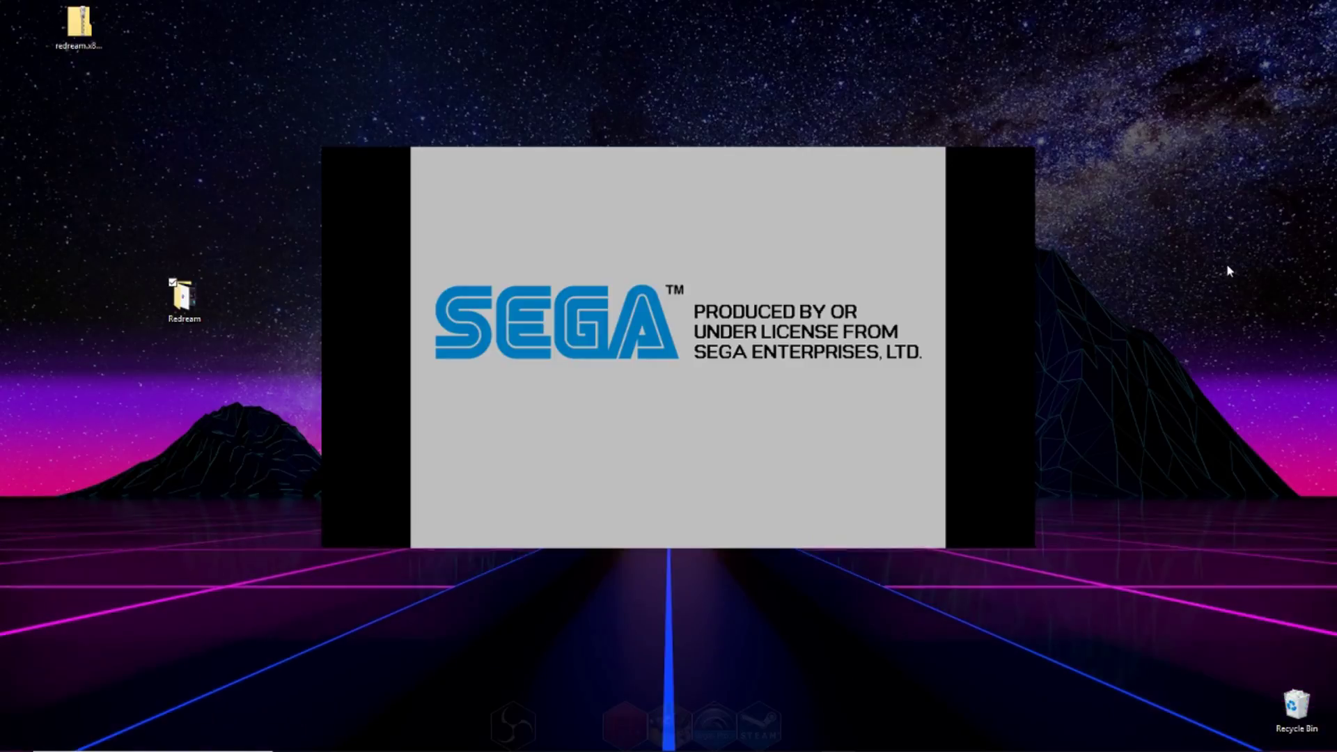
mouse_move(675, 341)
mouse_down()
mouse_move(854, 361)
mouse_move(684, 361)
mouse_up()
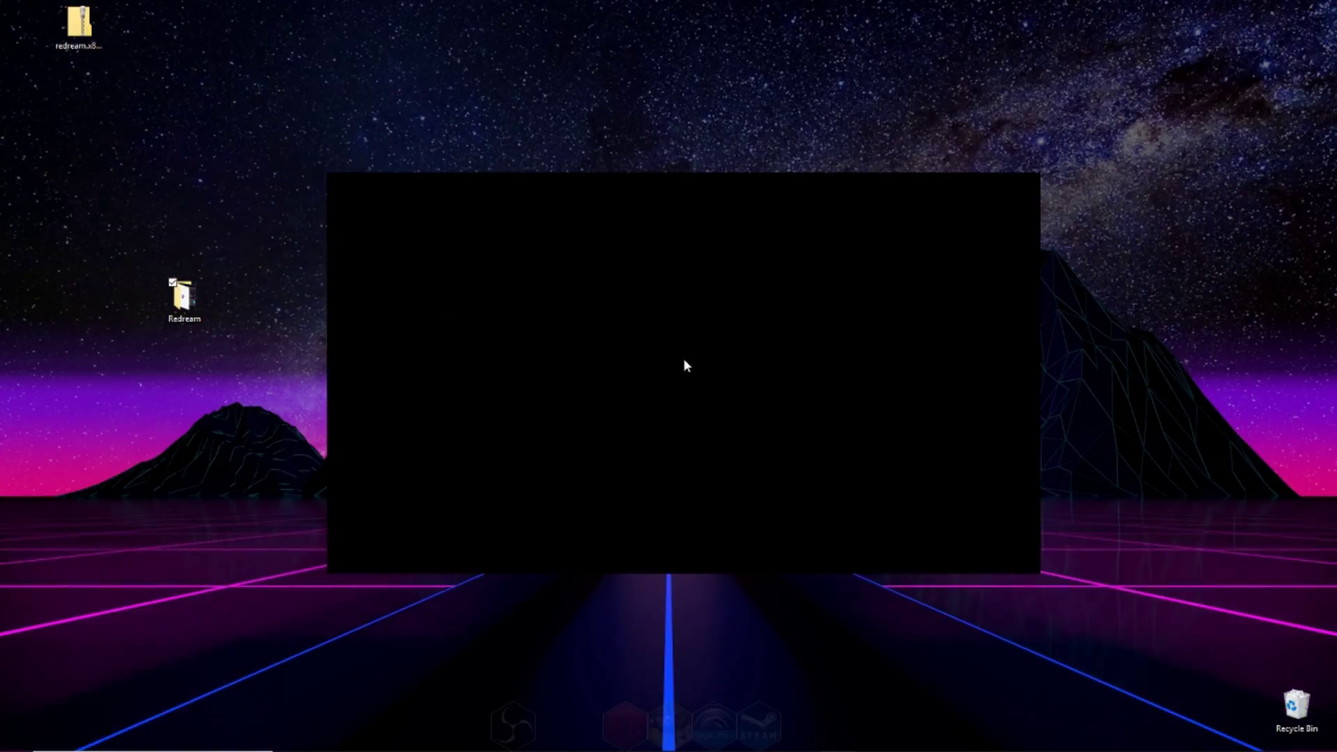